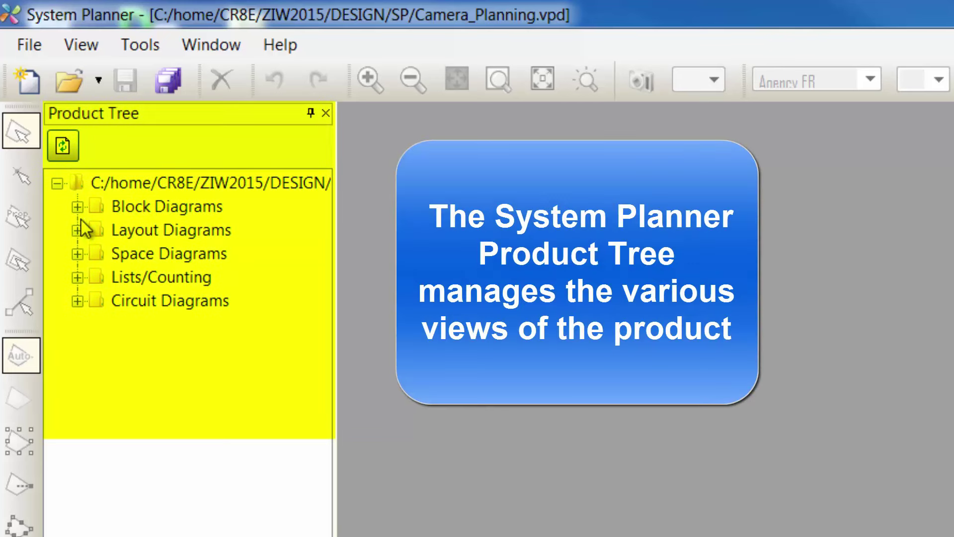
Expand the Block, Layout, Space and Lists/Counting folders in the Product Tree
{"action": "left_click", "coordinate": [78, 207]}
{"action": "left_click", "coordinate": [77, 253]}
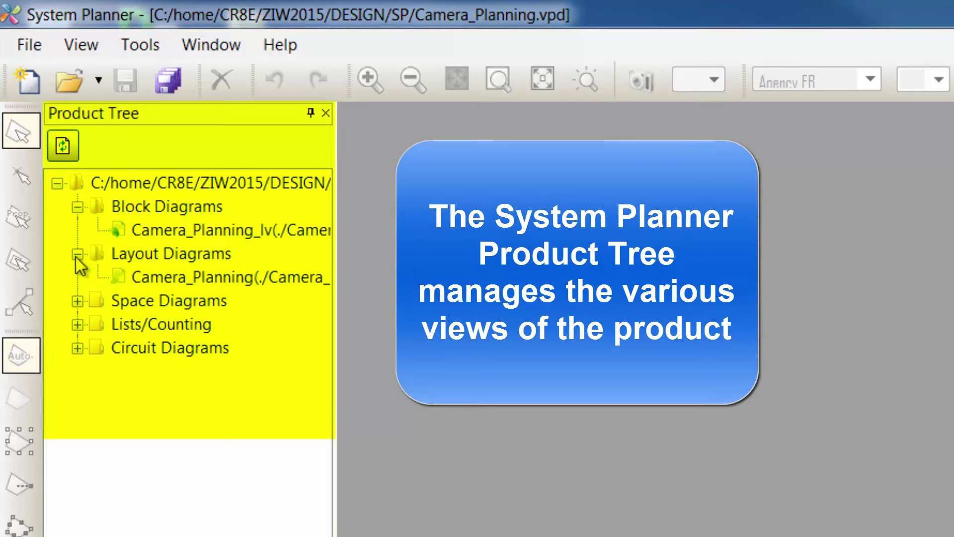
{"action": "left_click", "coordinate": [78, 301]}
{"action": "left_click", "coordinate": [78, 325]}
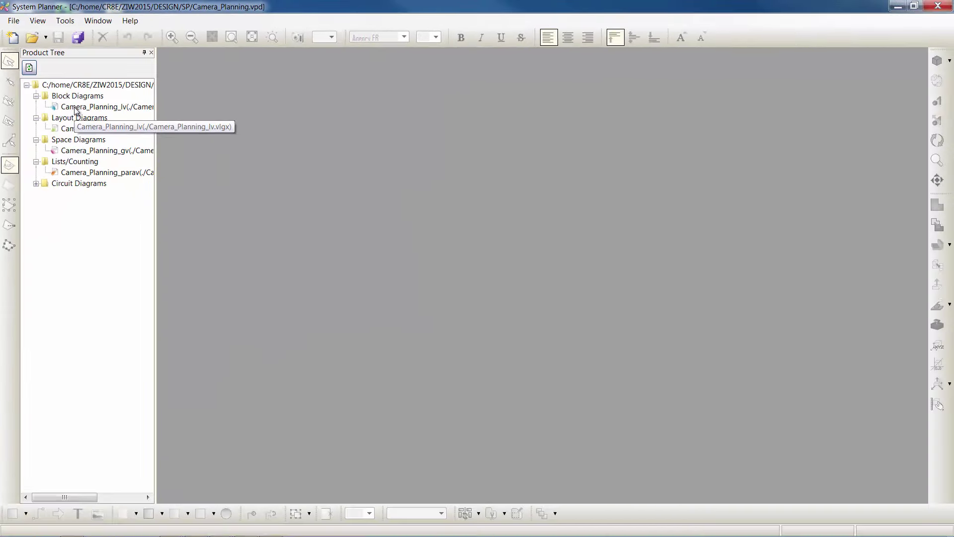
Open the functional block diagram, 2D board layout, 3D space diagram and parts list
{"action": "double_click", "coordinate": [97, 107]}
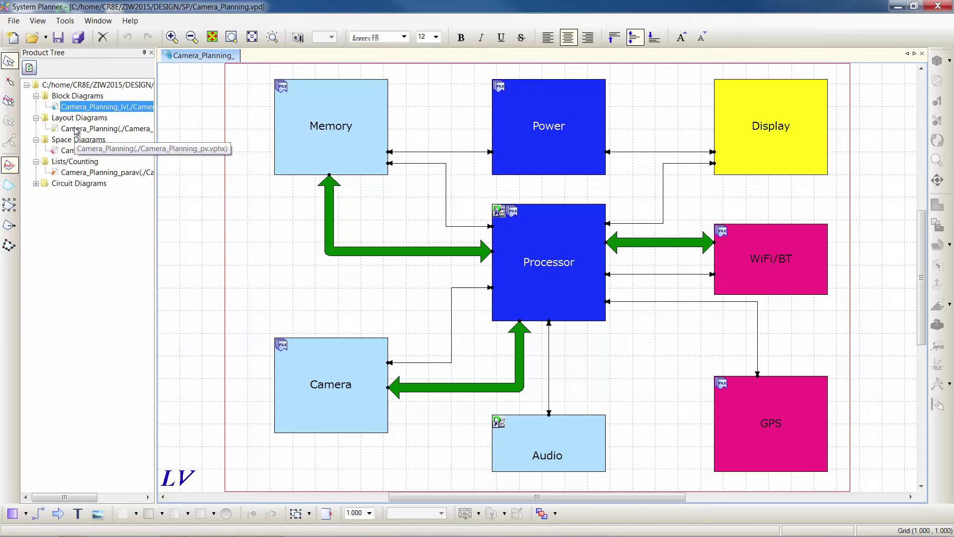
{"action": "double_click", "coordinate": [75, 129]}
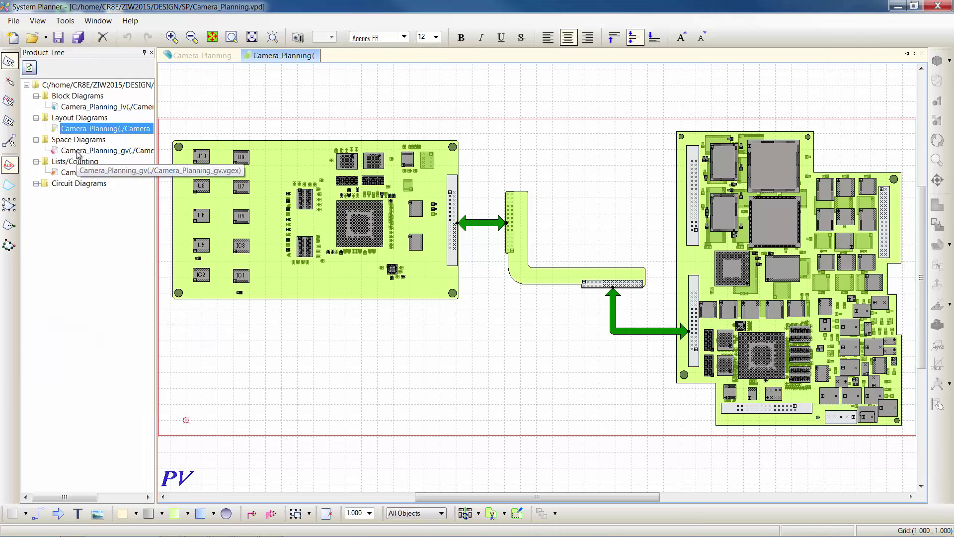
{"action": "double_click", "coordinate": [97, 151]}
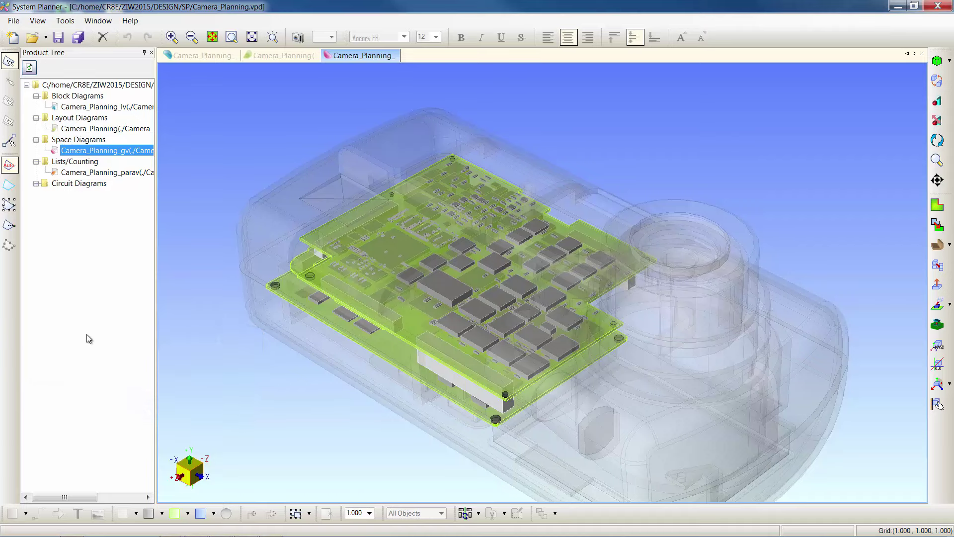
{"action": "double_click", "coordinate": [98, 172]}
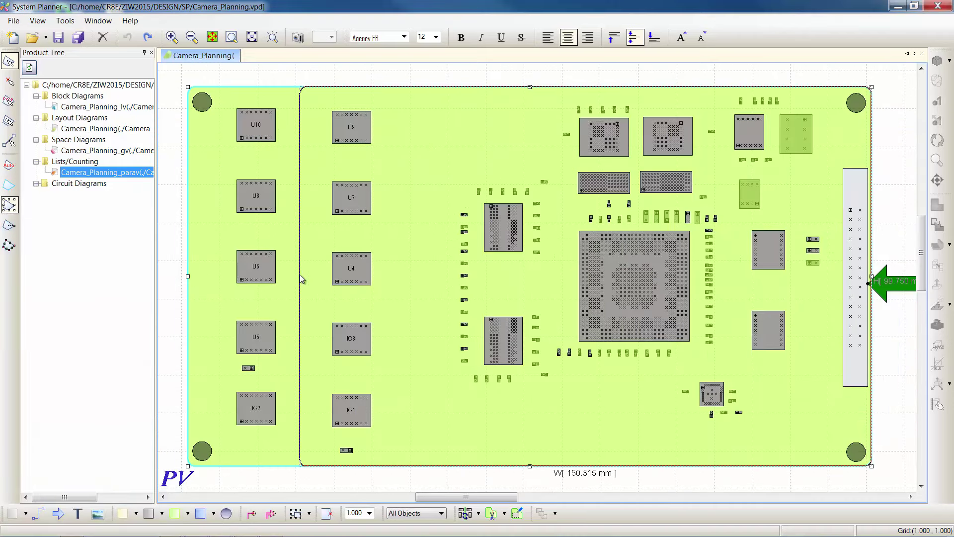
Move the U9–IC1 and U10–IC2 component columns onto the resized board
{"action": "left_click", "coordinate": [304, 278]}
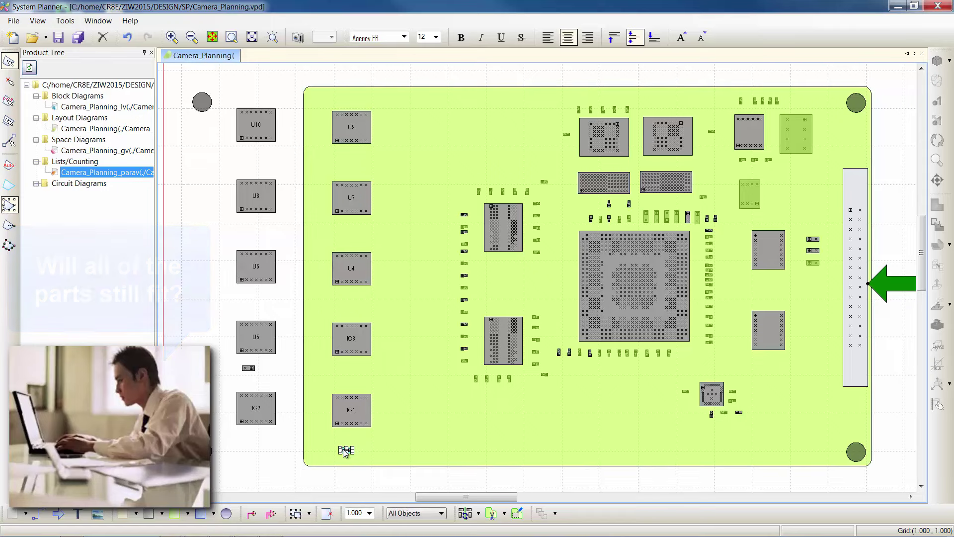
{"action": "mouse_move", "coordinate": [346, 451]}
{"action": "left_mouse_down"}
{"action": "mouse_move", "coordinate": [388, 104]}
{"action": "mouse_move", "coordinate": [436, 136]}
{"action": "left_mouse_up"}
{"action": "left_click_drag", "start_coordinate": [247, 432], "coordinate": [290, 98]}
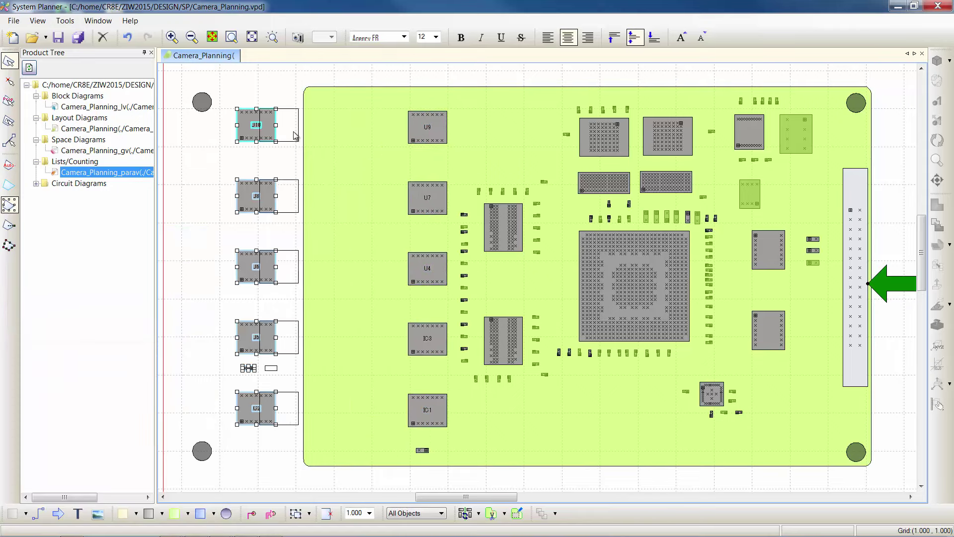
{"action": "left_click_drag", "start_coordinate": [255, 125], "coordinate": [366, 124]}
Place the two mounting holes at the board's left corners and fit the drawing to view
{"action": "left_click_drag", "start_coordinate": [204, 102], "coordinate": [324, 102]}
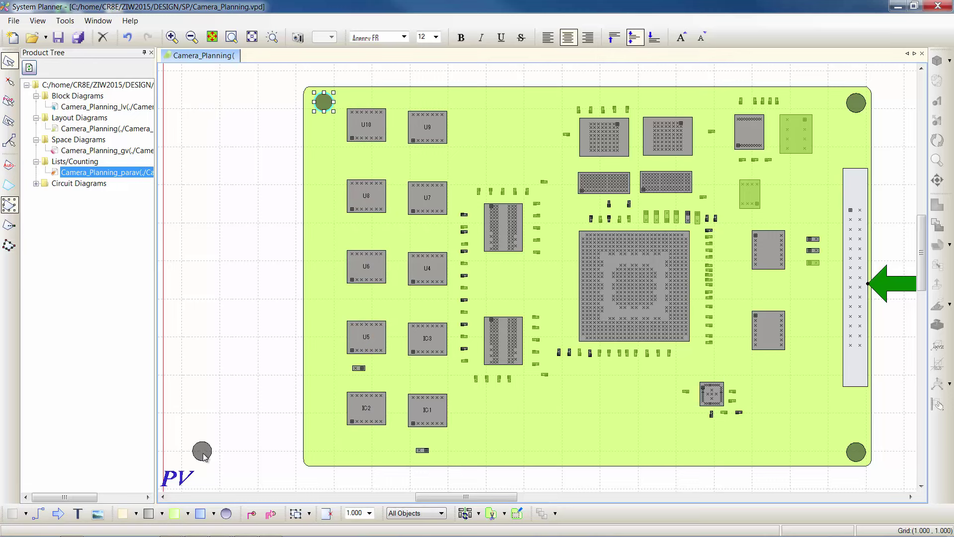
{"action": "left_click_drag", "start_coordinate": [202, 450], "coordinate": [323, 450]}
{"action": "left_click", "coordinate": [324, 450]}
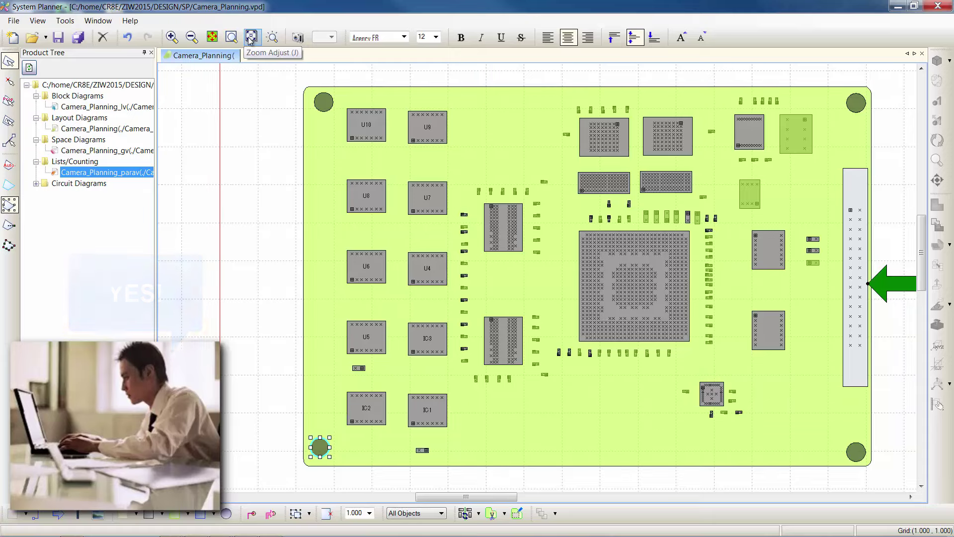
{"action": "left_click", "coordinate": [213, 37]}
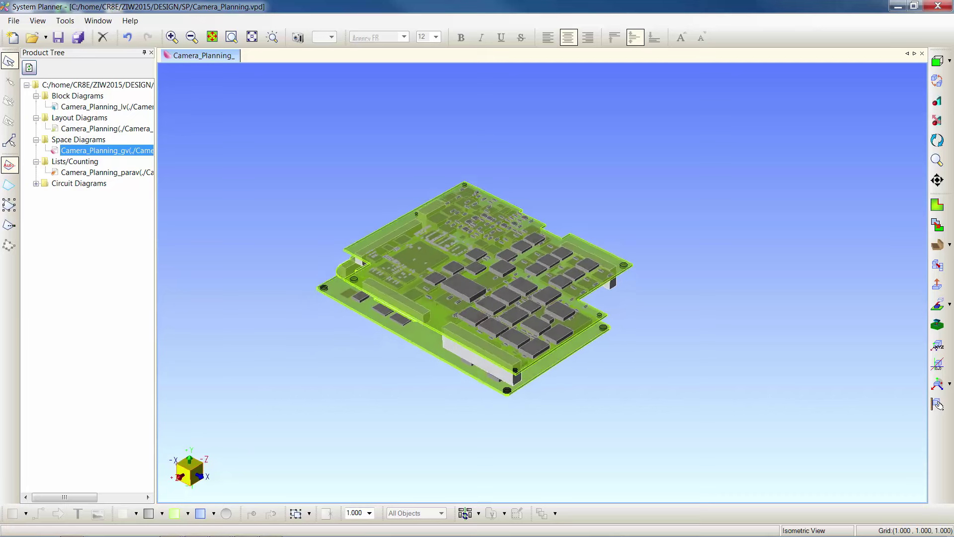
Import the Digital_Camera_Updated.stp enclosure into the isometric 3D view
{"action": "left_click", "coordinate": [13, 20]}
{"action": "mouse_move", "coordinate": [39, 149]}
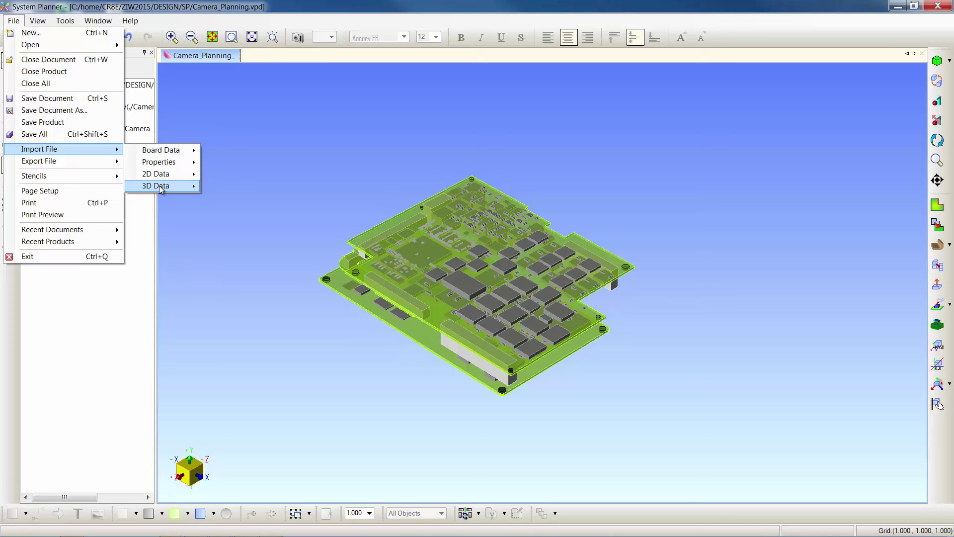
{"action": "mouse_move", "coordinate": [156, 186]}
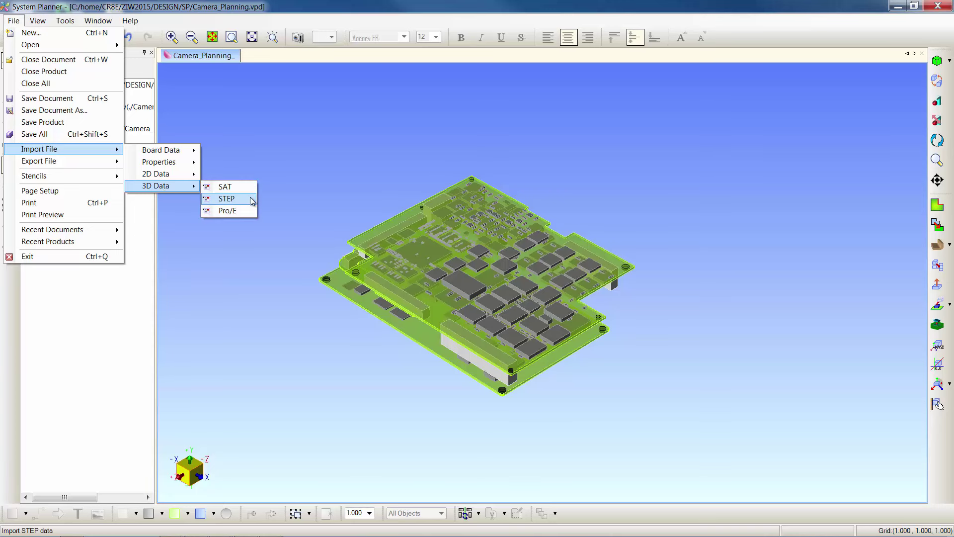
{"action": "left_click", "coordinate": [250, 197]}
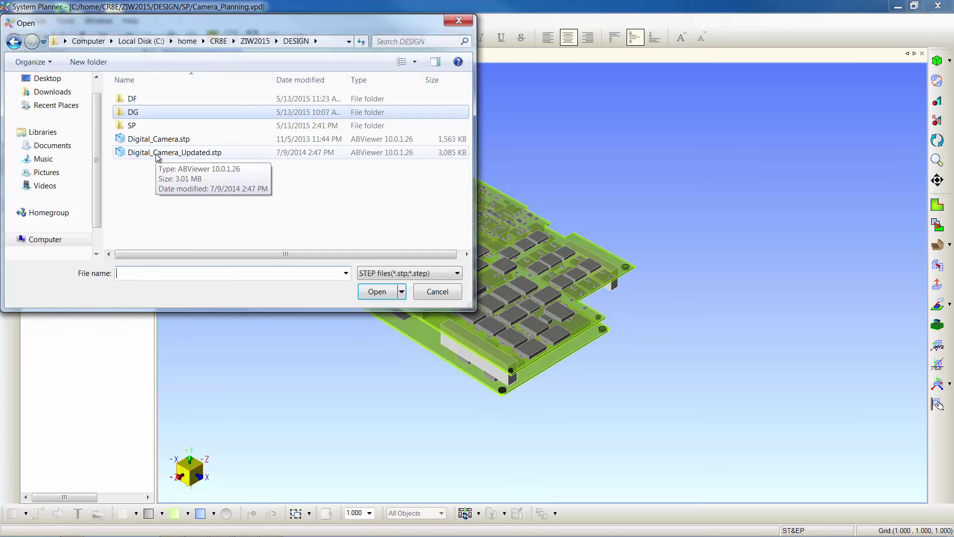
{"action": "double_click", "coordinate": [238, 154]}
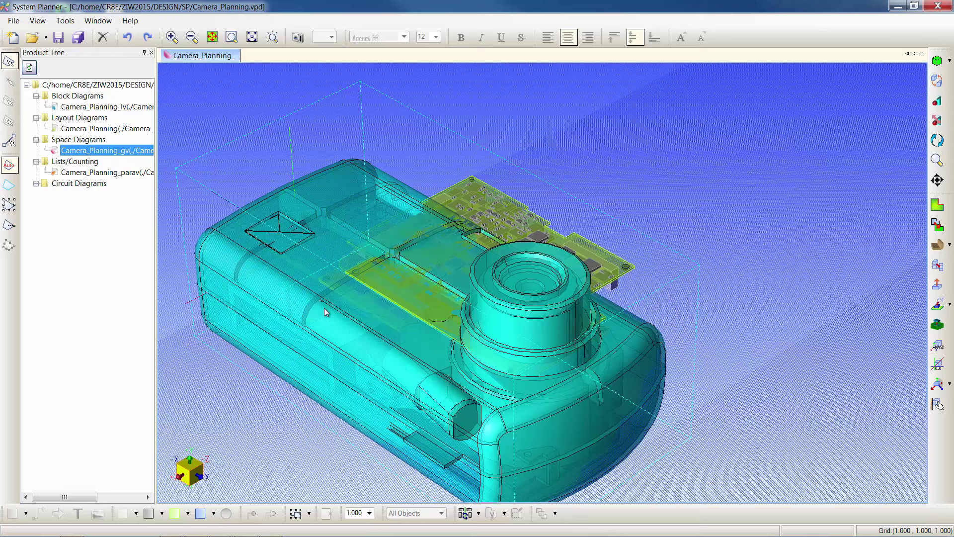
Slide the enclosure over the stacked boards so the PCBs sit inside it
{"action": "mouse_move", "coordinate": [324, 308]}
{"action": "left_mouse_down"}
{"action": "mouse_move", "coordinate": [364, 367]}
{"action": "mouse_move", "coordinate": [436, 320]}
{"action": "left_mouse_up"}
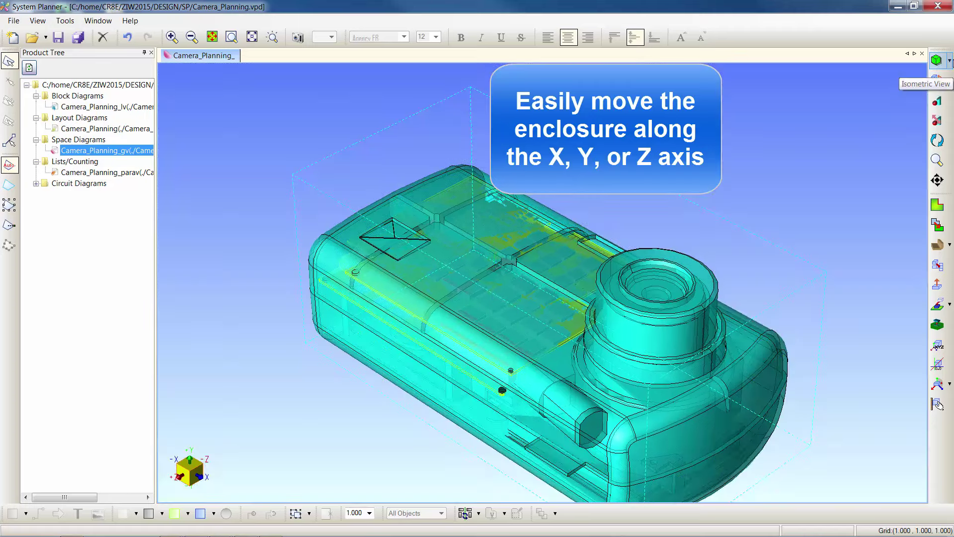
Shade the enclosure solid, check front and side views, then return to isometric
{"action": "key", "text": "F2"}
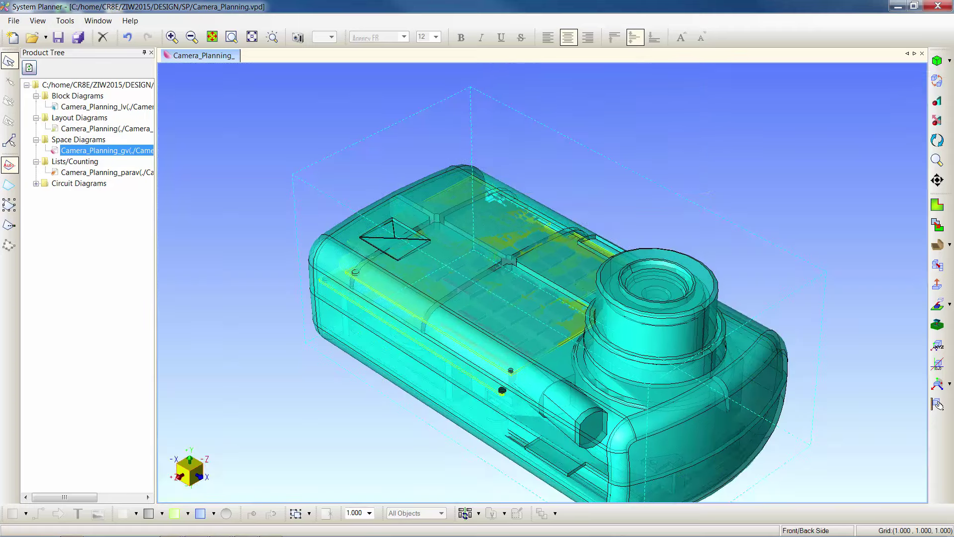
{"action": "key", "text": "g"}
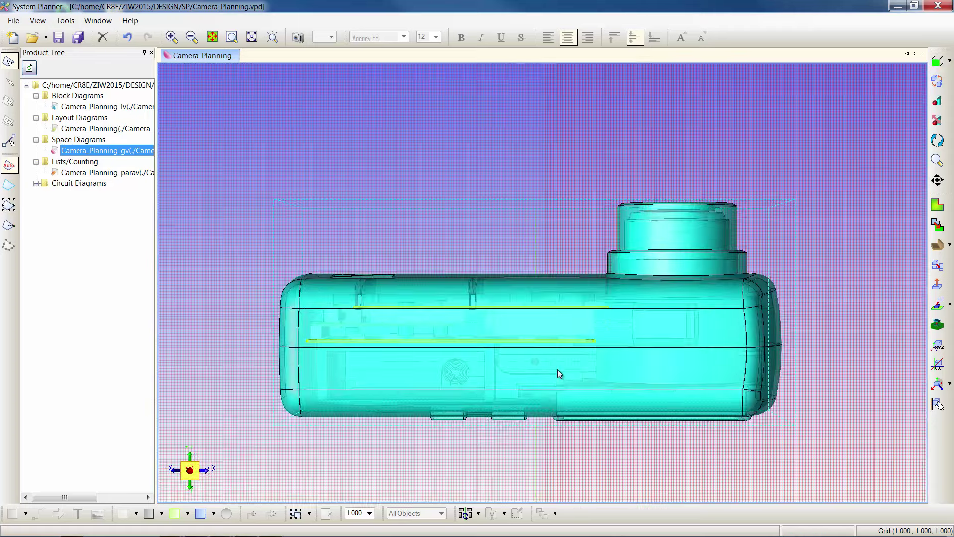
{"action": "key", "text": "F5"}
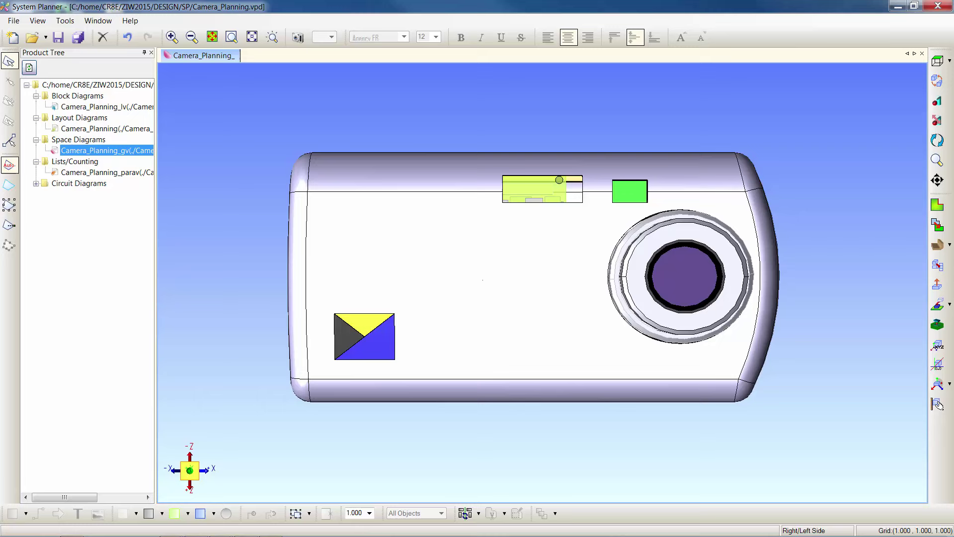
{"action": "key", "text": "F3"}
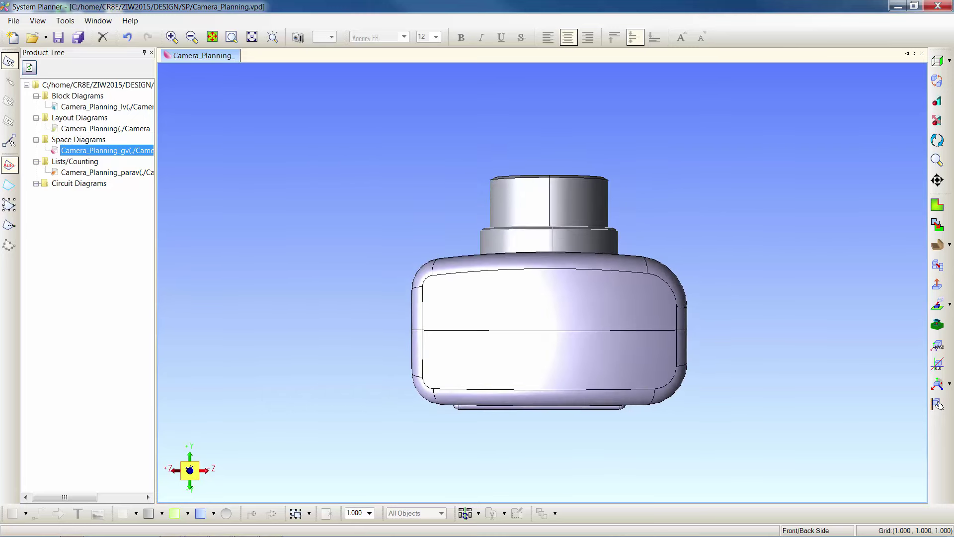
{"action": "key", "text": "F2"}
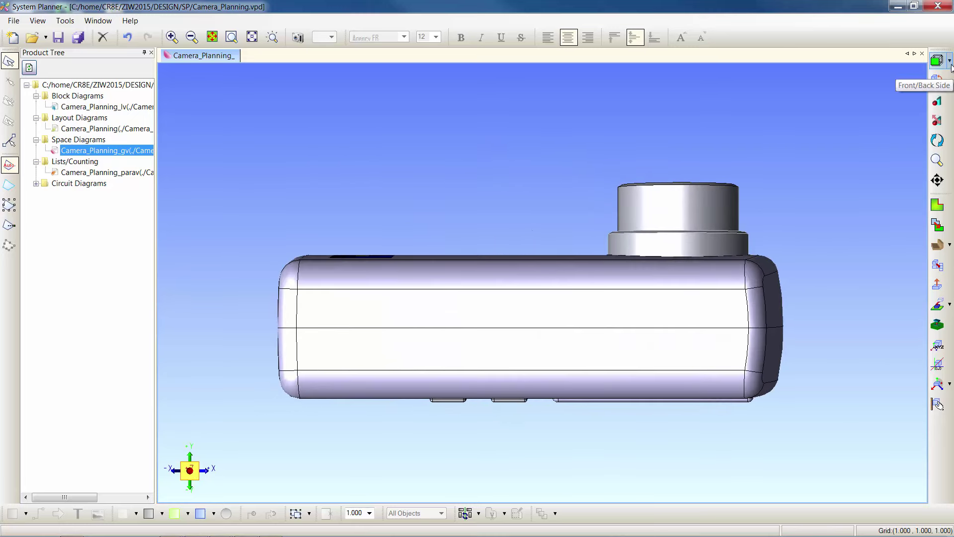
{"action": "key", "text": "F1"}
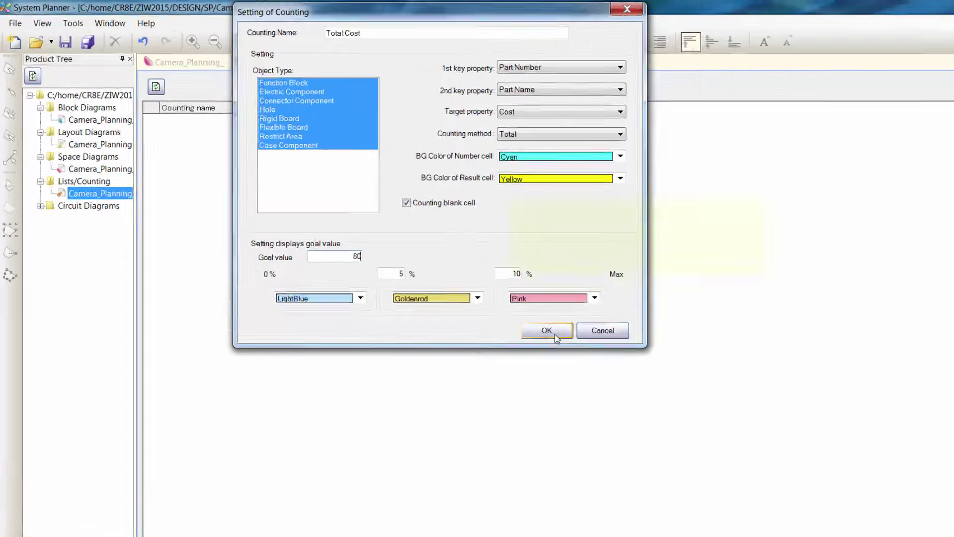
Confirm the Total:Cost counting on Cost with goal value 80
{"action": "left_click", "coordinate": [487, 294]}
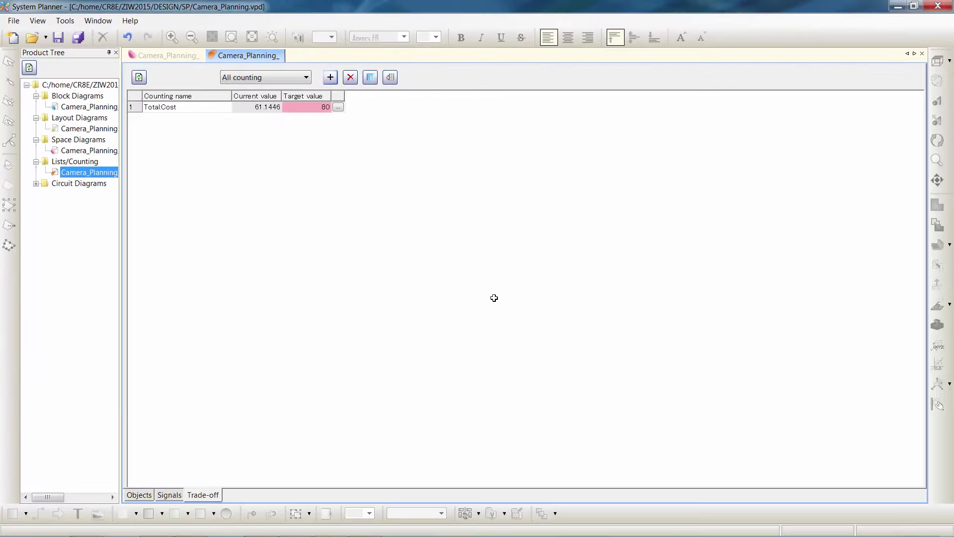
Open the per-part Total:Cost breakdown totalling 61.1446
{"action": "left_click", "coordinate": [338, 106]}
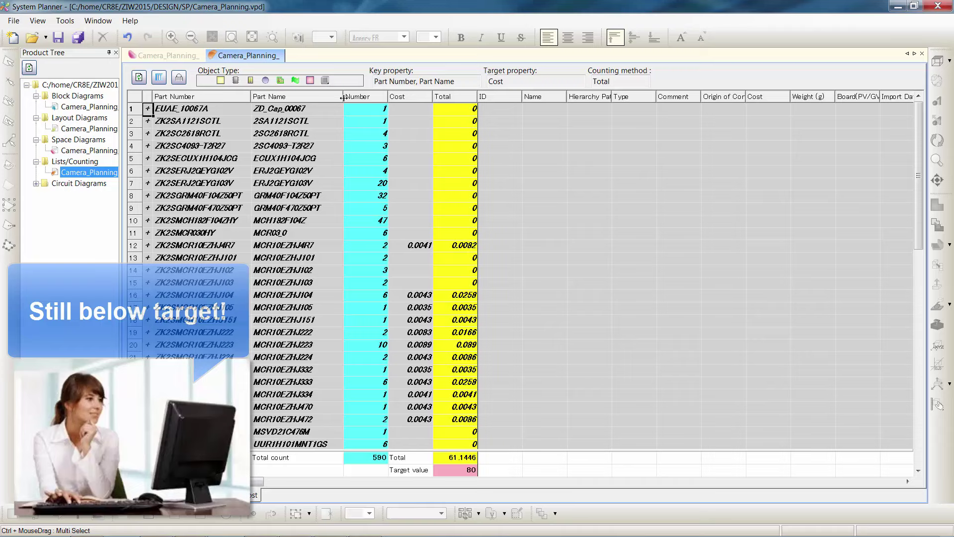